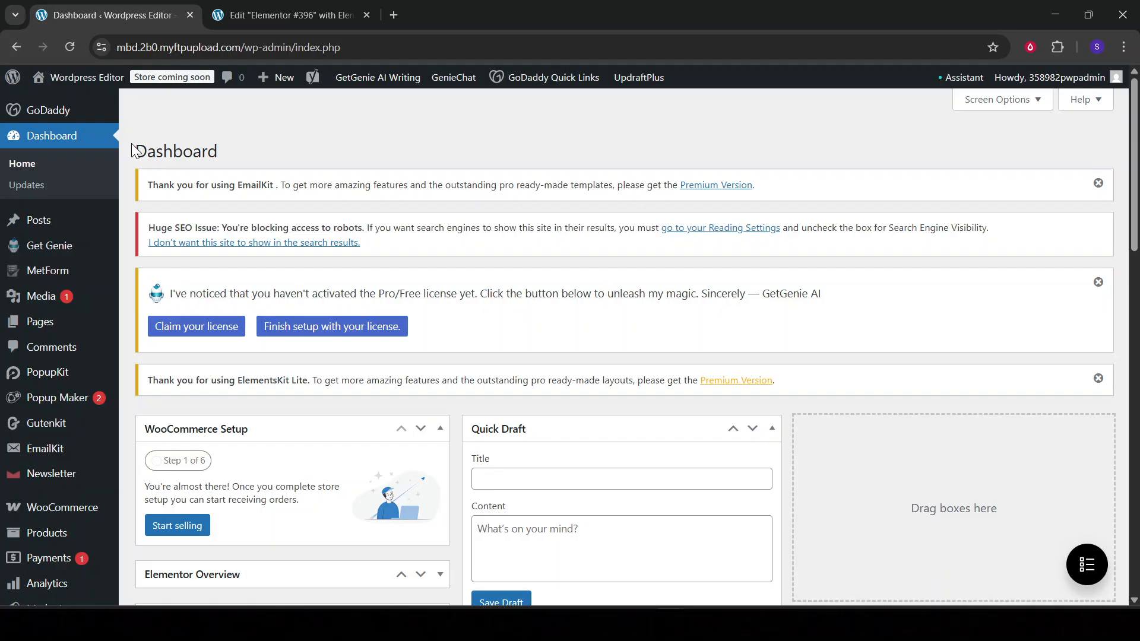
# - Open the page for adding new plugins to the WordPress site
pyautogui.scroll(-8, 132, 145)
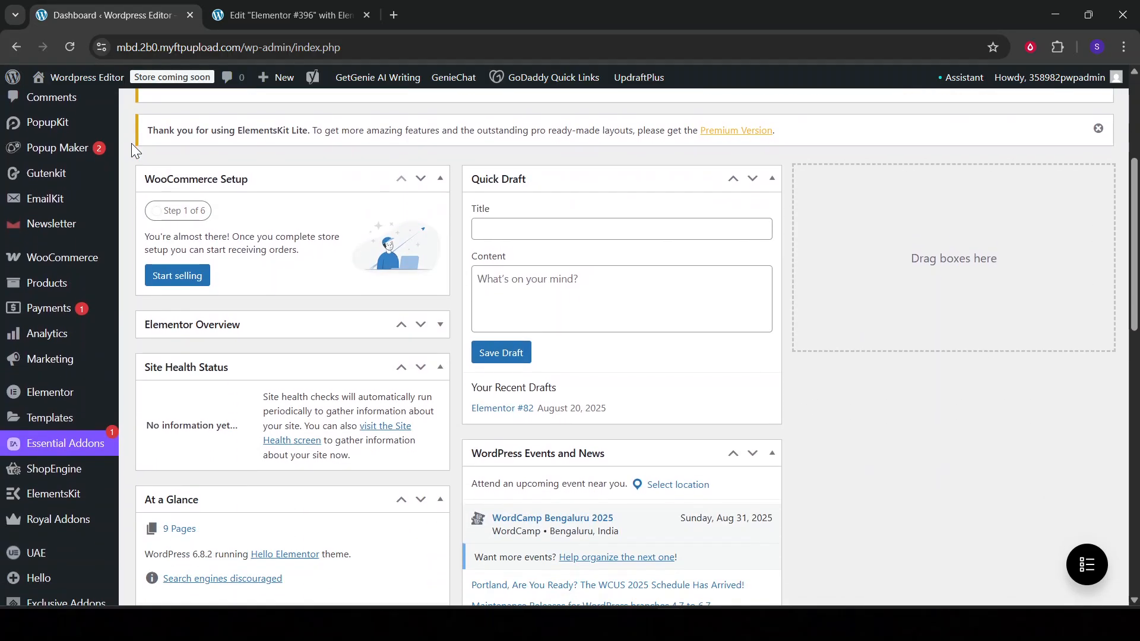
pyautogui.scroll(8, 130, 144)
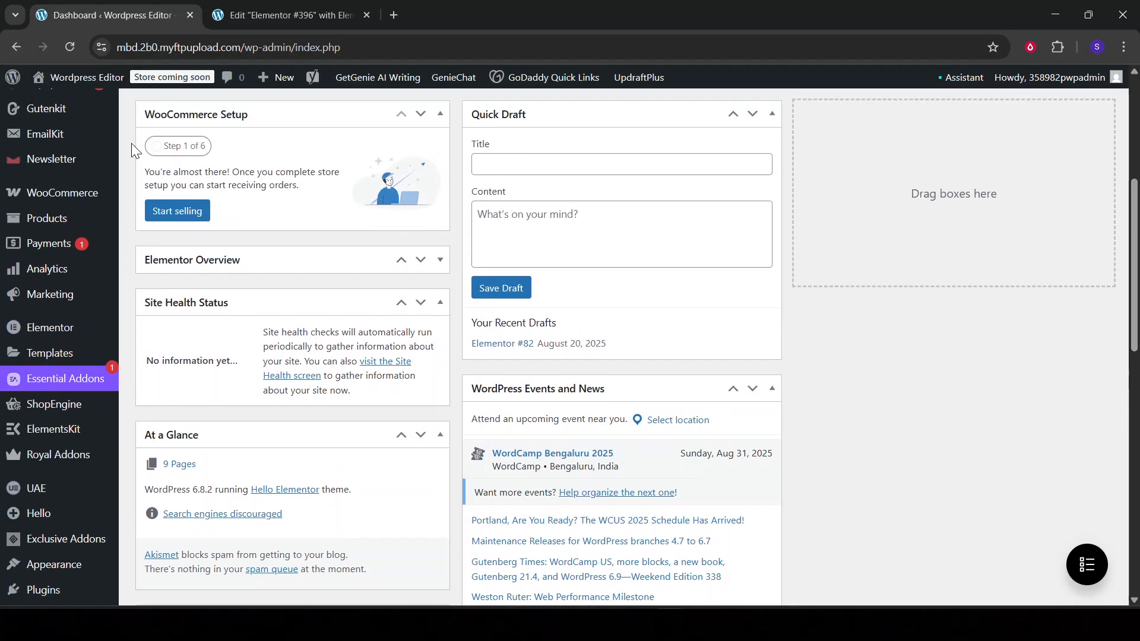
pyautogui.scroll(-8, 131, 144)
pyautogui.scroll(-7, 131, 143)
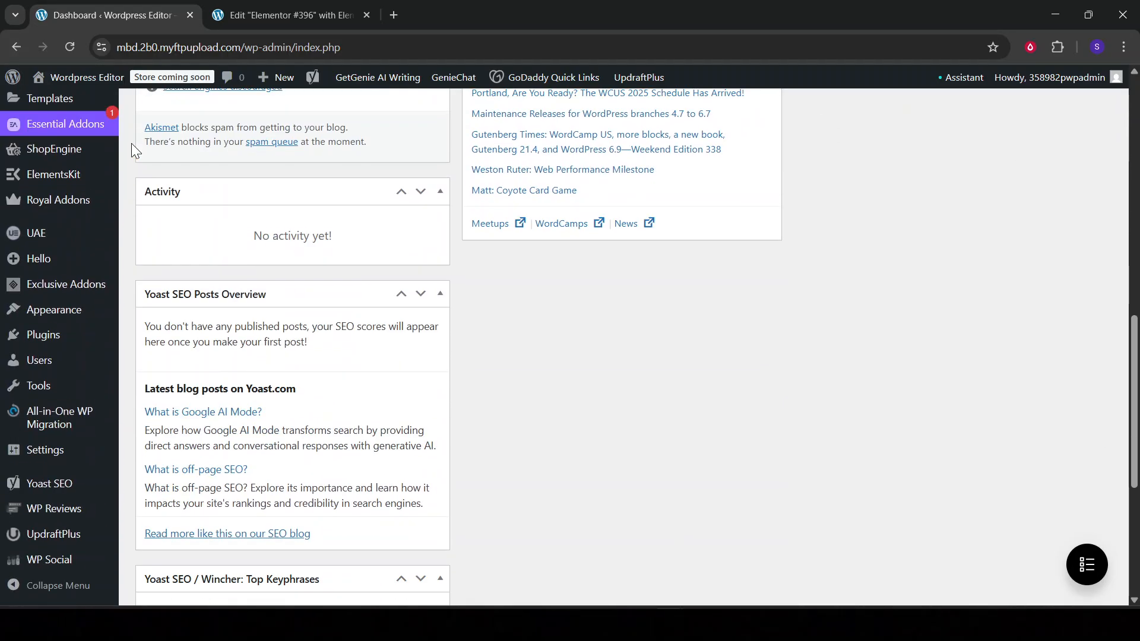
pyautogui.moveTo(37, 348)
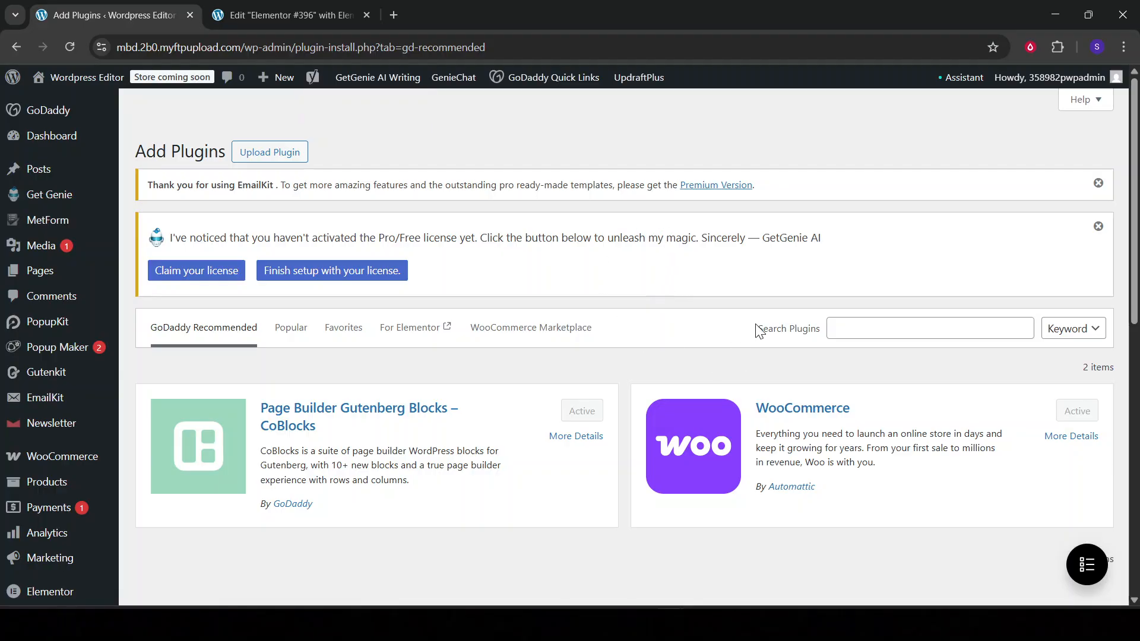
# - Search the plugin directory for "elementor"
pyautogui.moveTo(757, 328); pyautogui.dragTo(836, 329)
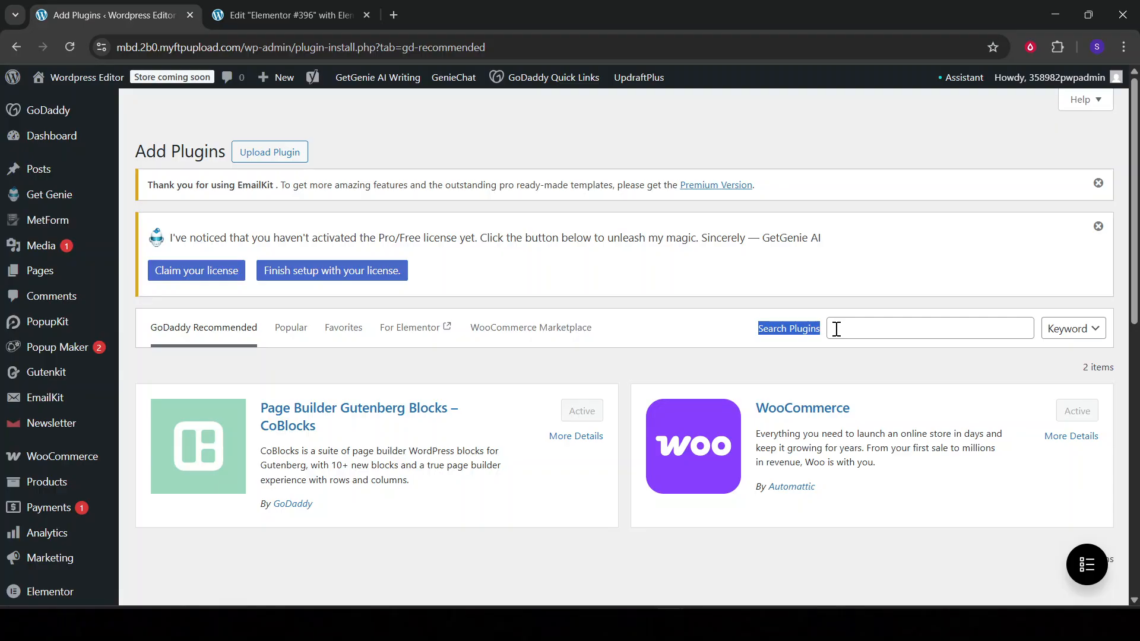
pyautogui.click(887, 336)
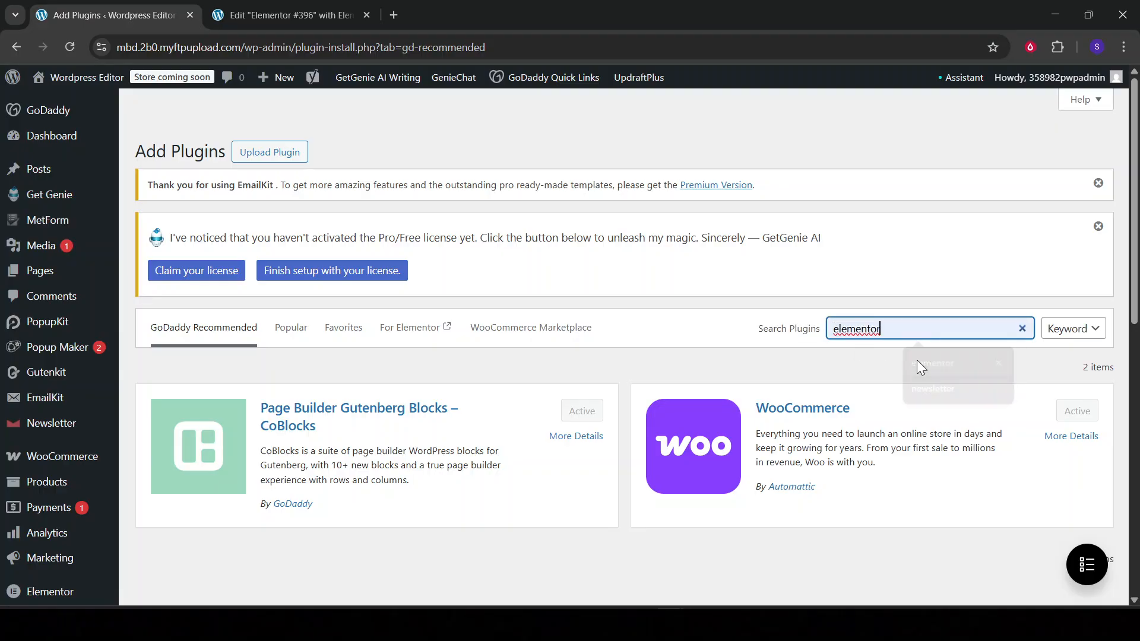
pyautogui.click(916, 360)
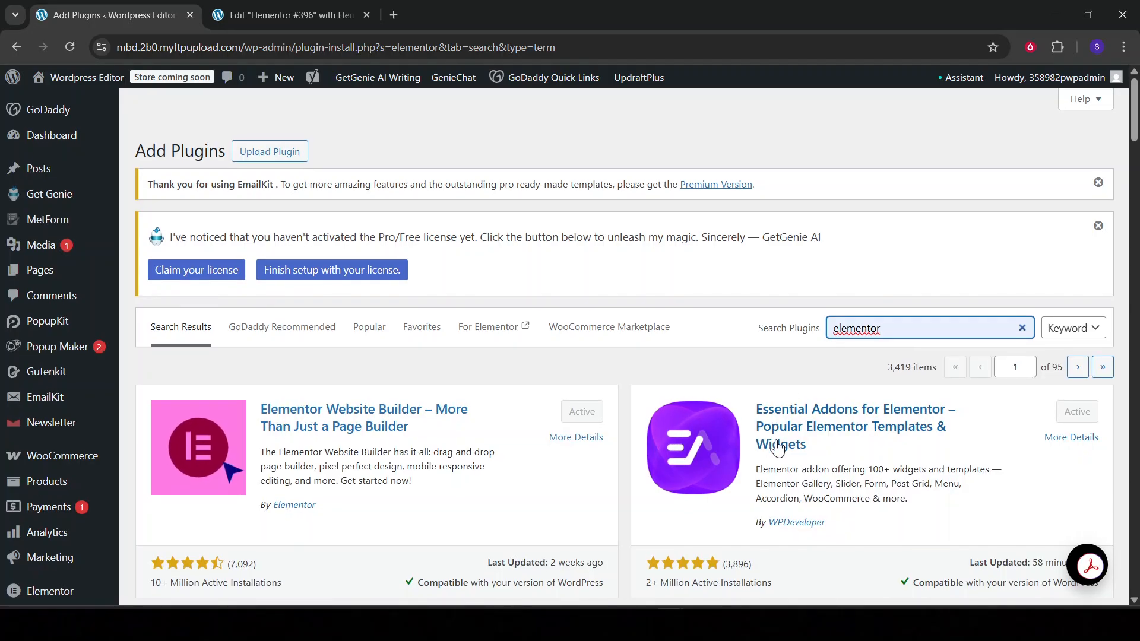
# - Examine the plugin search results, checking the Elementor Website Builder entry's title, author, installation count and activation status
pyautogui.scroll(-5, 775, 434)
pyautogui.scroll(-11, 776, 434)
pyautogui.scroll(13, 776, 433)
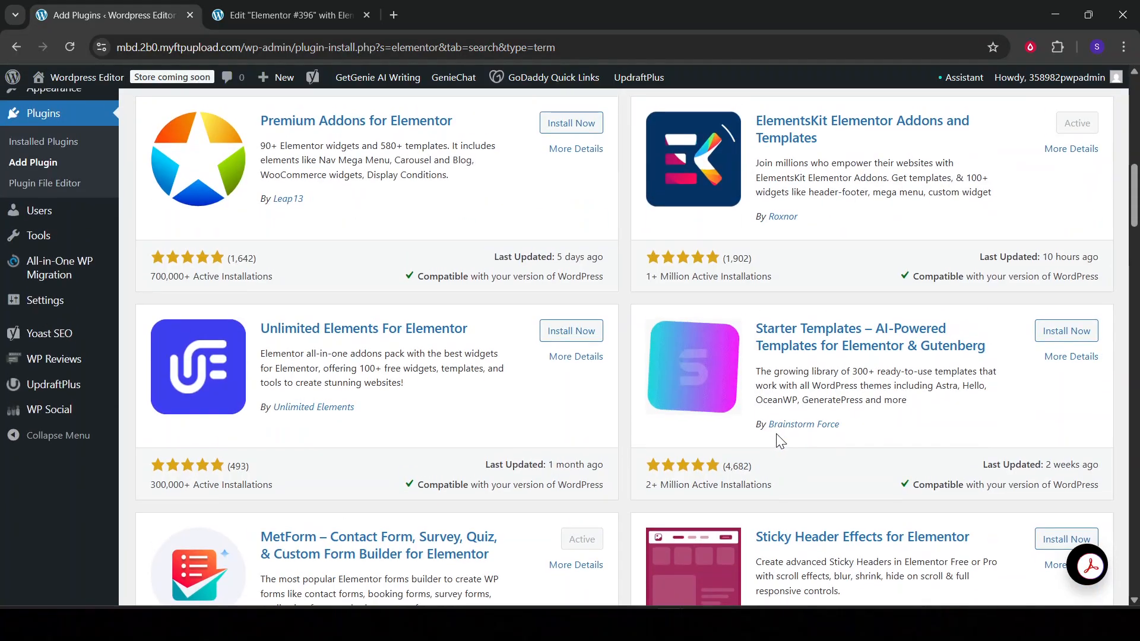
pyautogui.scroll(3, 779, 440)
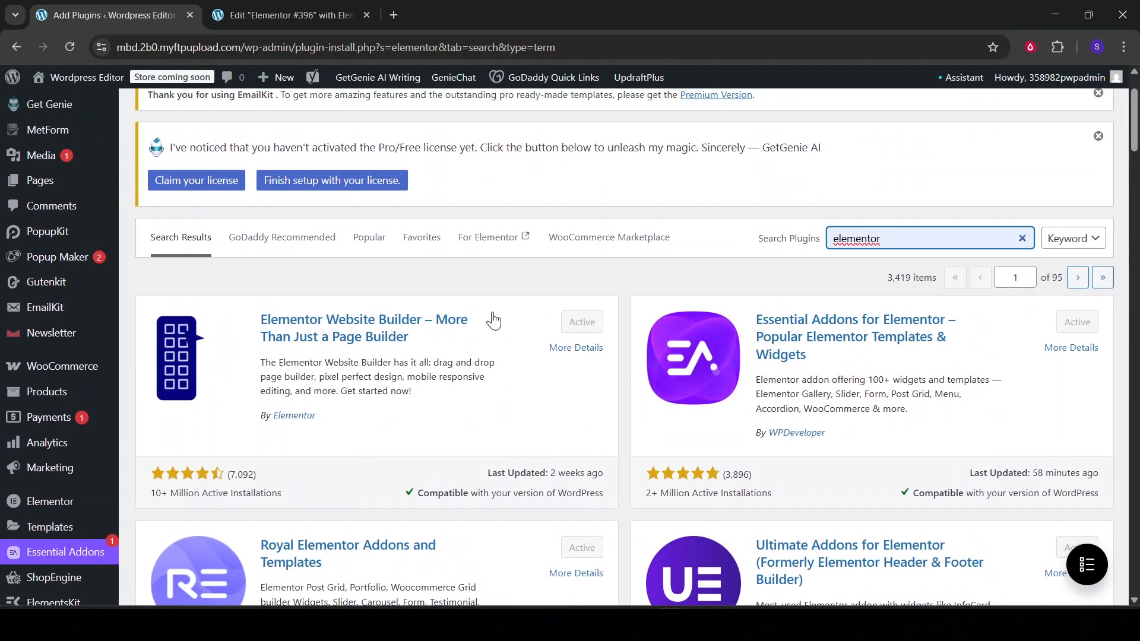
pyautogui.scroll(-3, 811, 457)
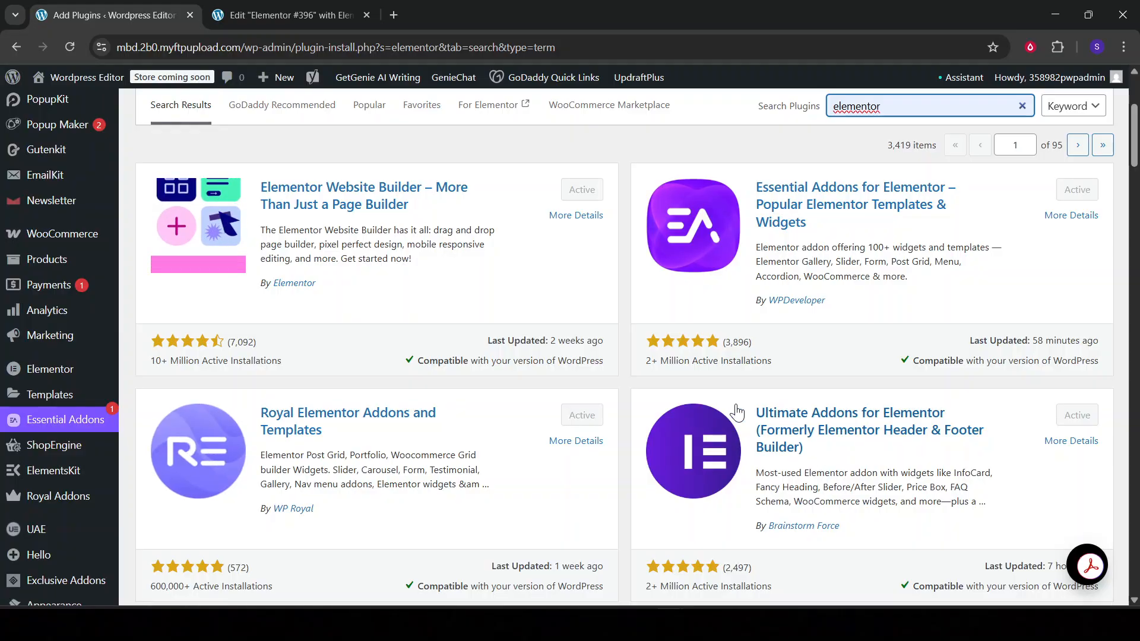
pyautogui.scroll(1, 355, 281)
pyautogui.moveTo(409, 279); pyautogui.dragTo(258, 265)
pyautogui.moveTo(321, 361); pyautogui.dragTo(259, 364)
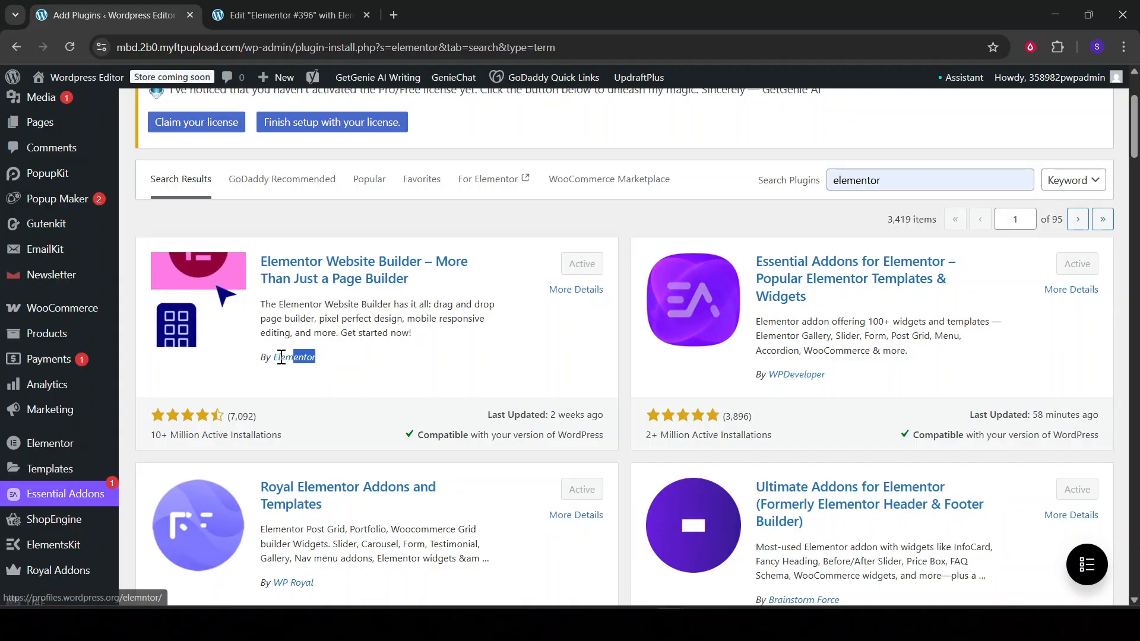
pyautogui.moveTo(287, 434); pyautogui.dragTo(140, 444)
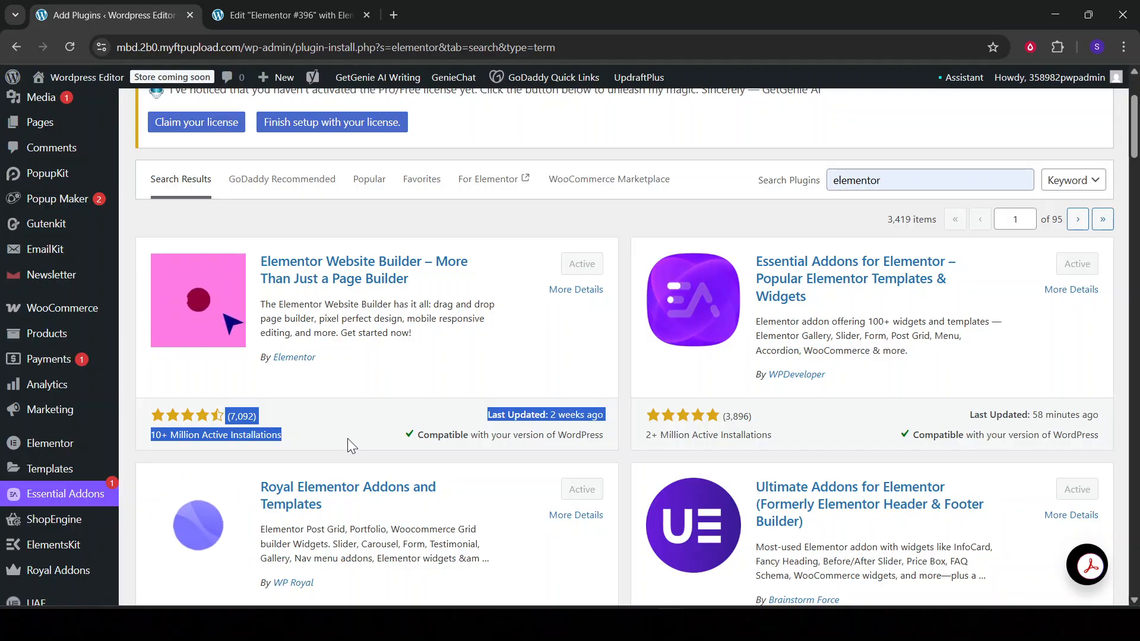
pyautogui.click(507, 357)
pyautogui.scroll(3, 508, 356)
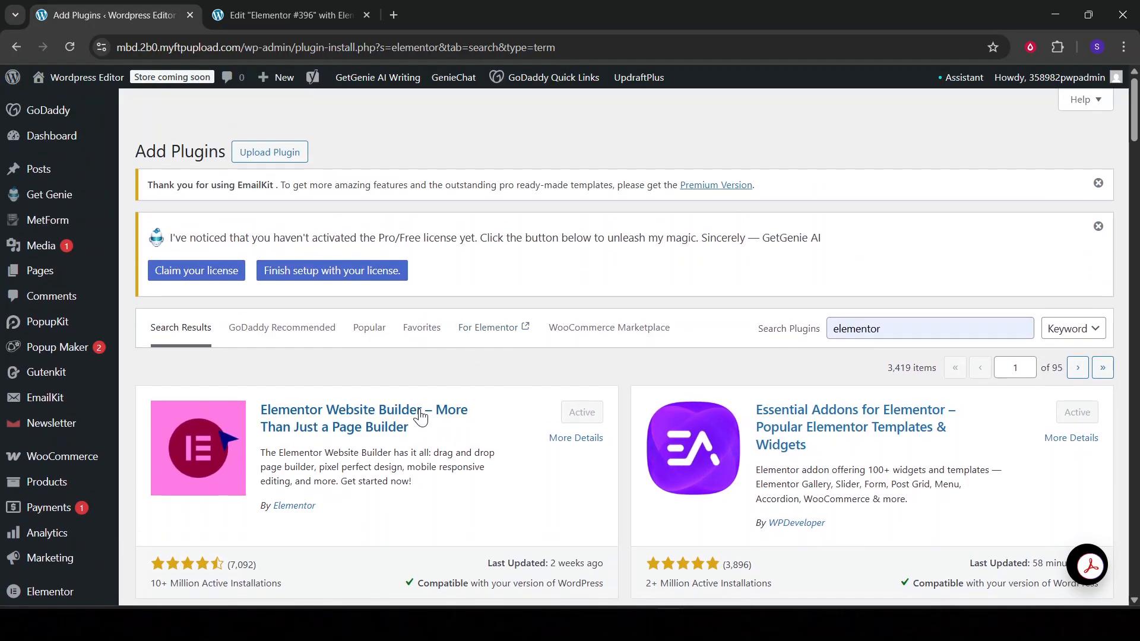
pyautogui.moveTo(325, 511); pyautogui.dragTo(262, 519)
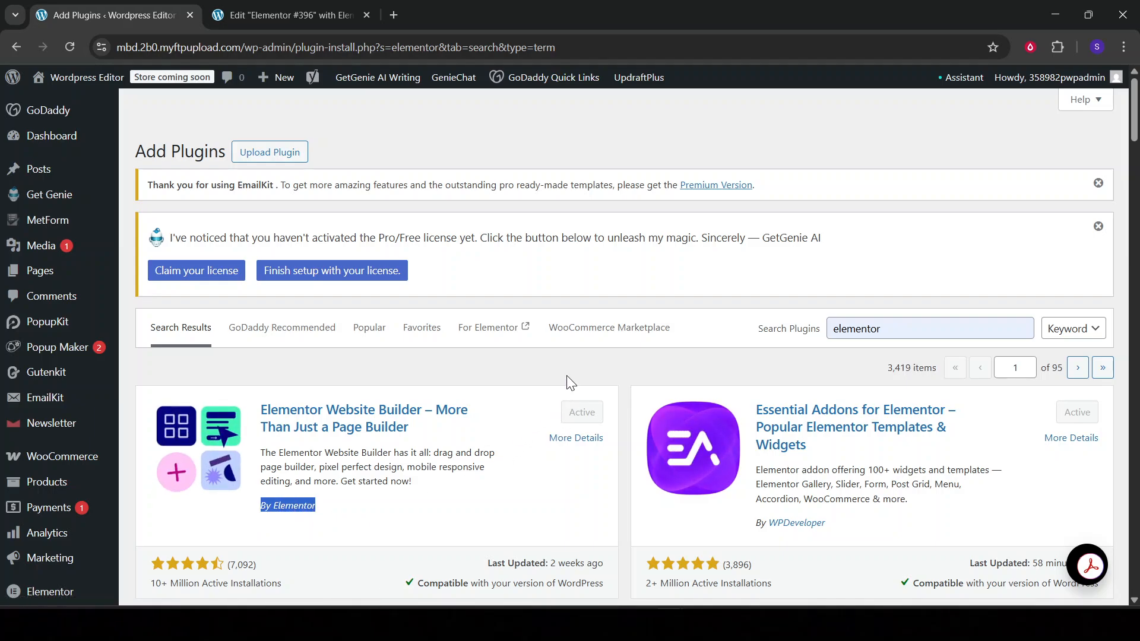
pyautogui.click(587, 422)
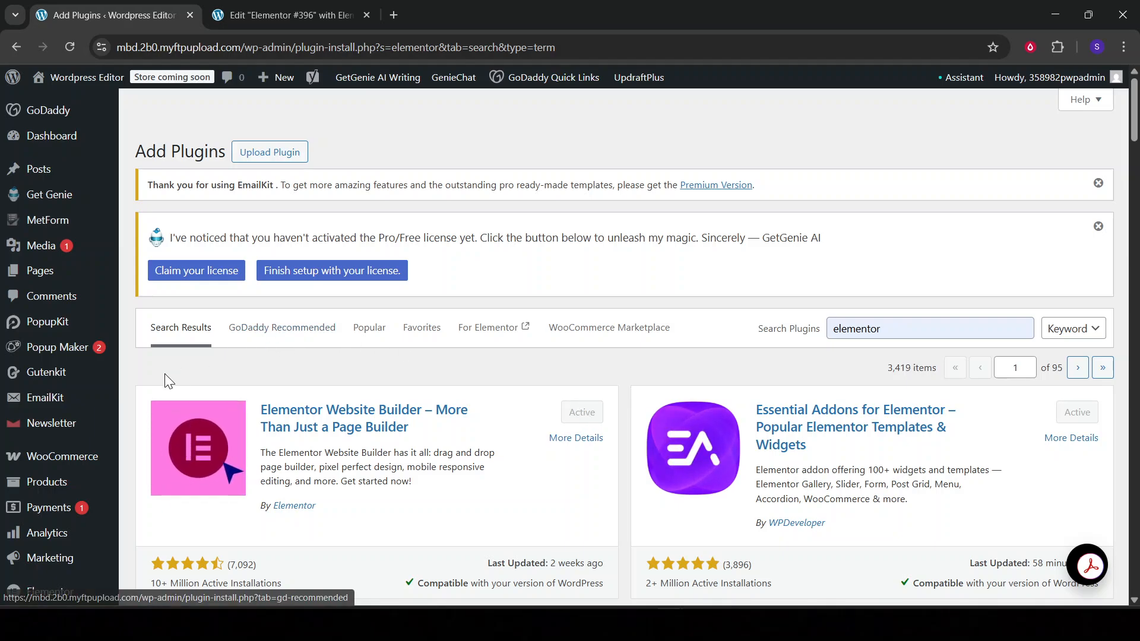
# - Show the Elementor submenu in the WordPress admin navigation
pyautogui.scroll(-1, 135, 380)
pyautogui.scroll(-3, 137, 386)
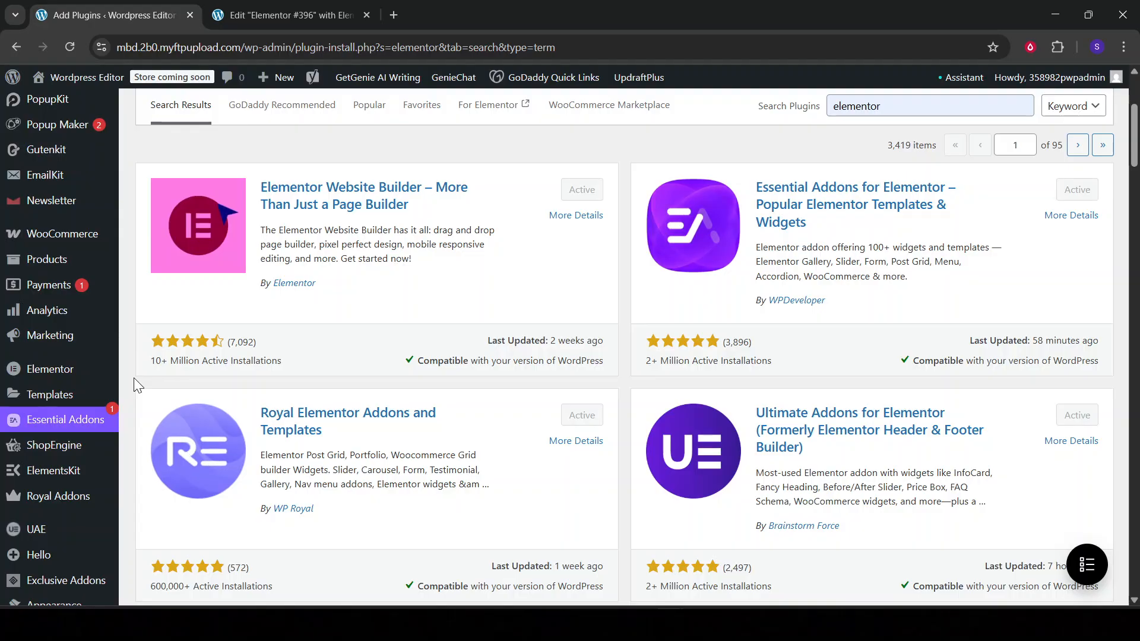
pyautogui.moveTo(95, 376)
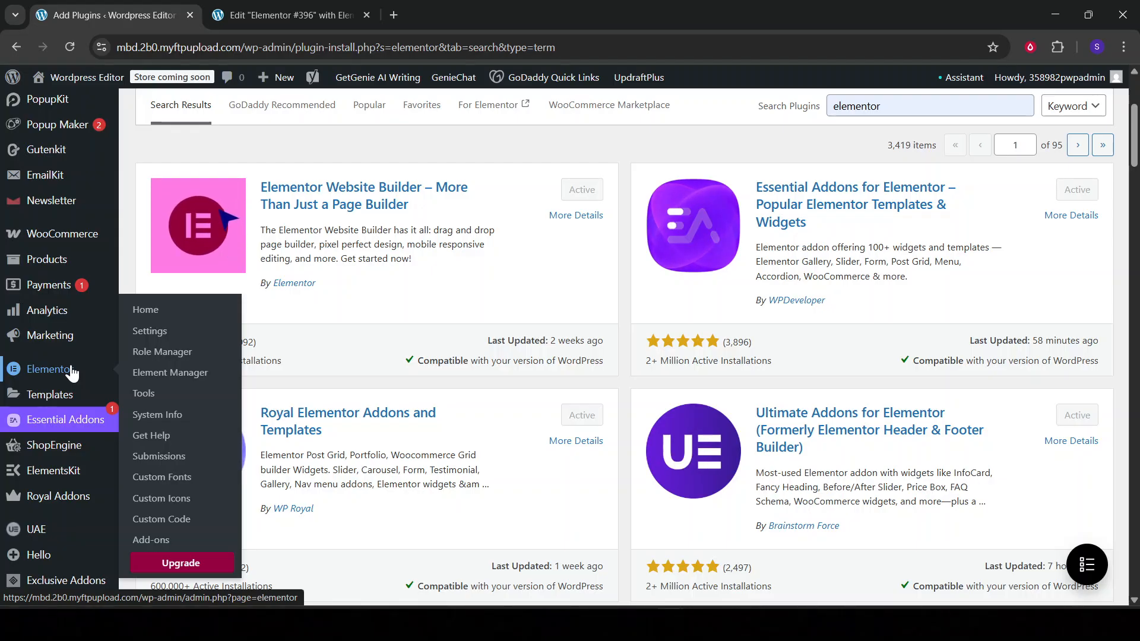
pyautogui.scroll(3, 72, 372)
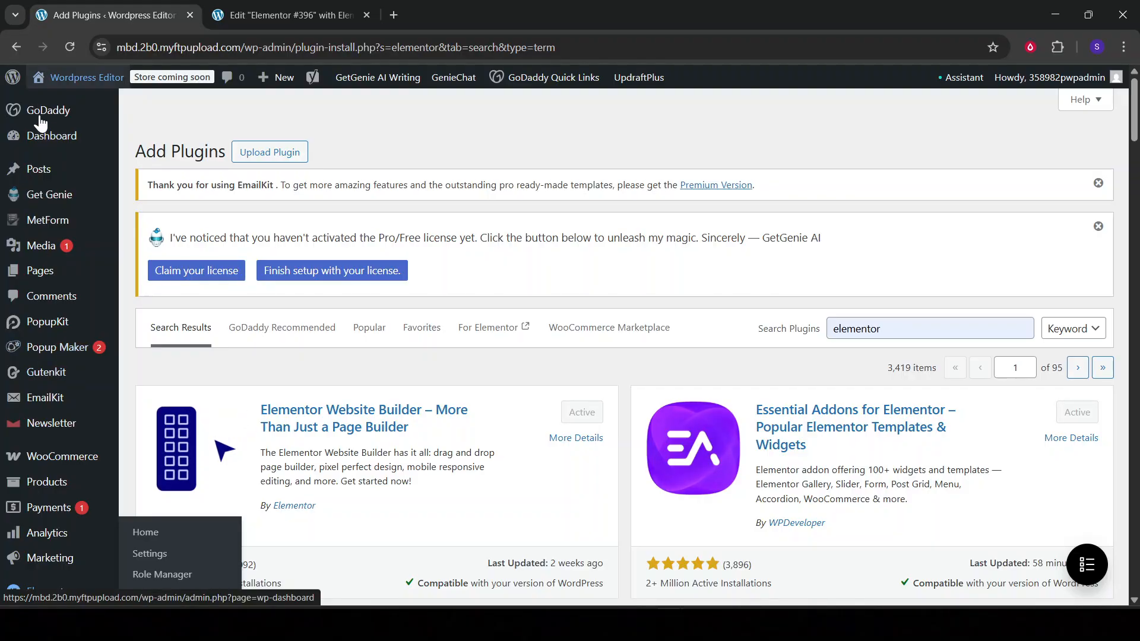
# - Open the list of all pages and bring up the link options for editing the Elementor #146 page with Elementor
pyautogui.click(329, 252)
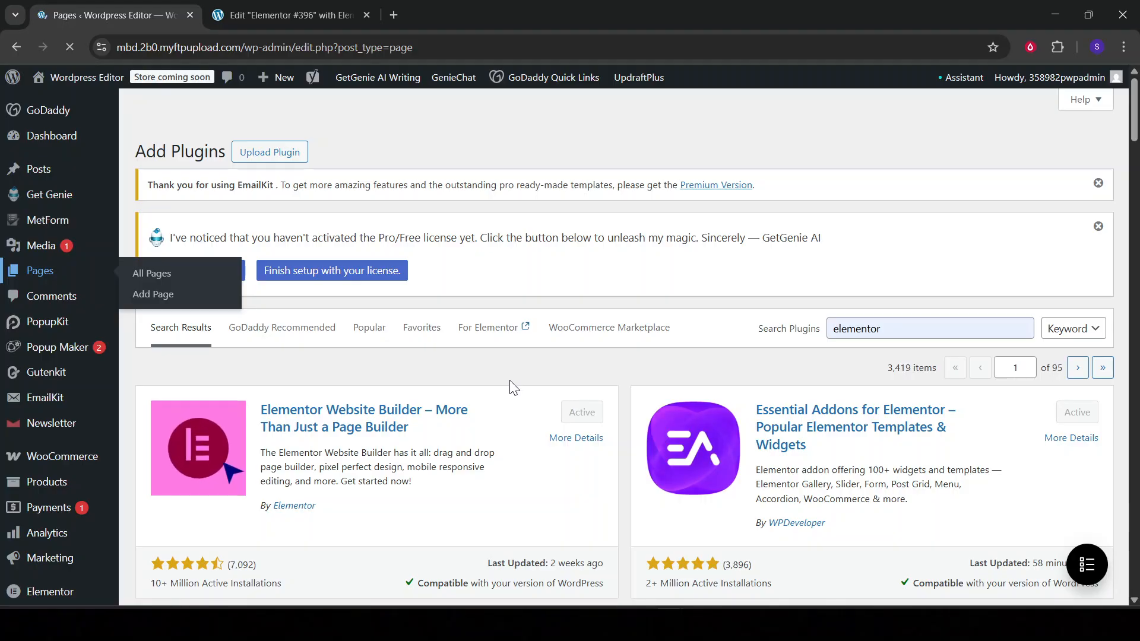
pyautogui.scroll(-2, 512, 398)
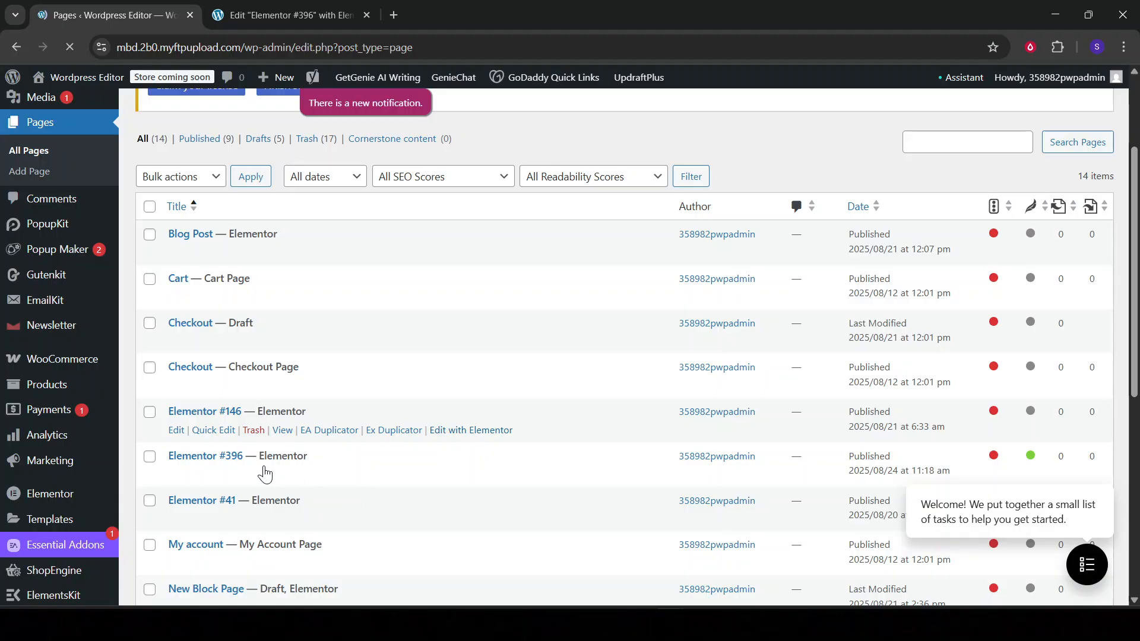
pyautogui.rightClick(459, 467)
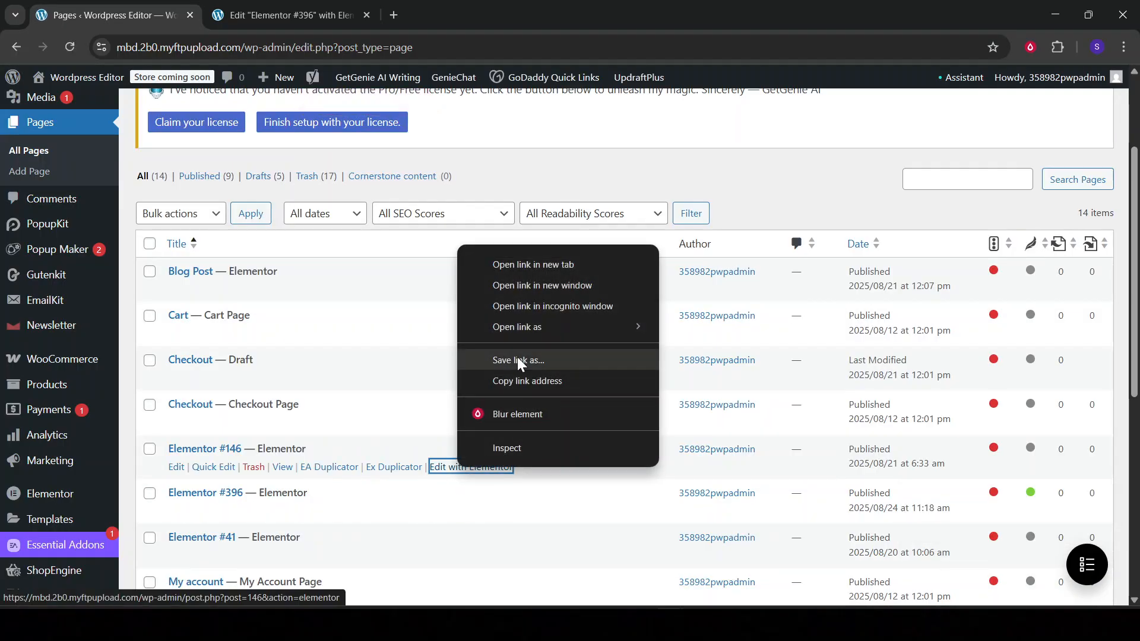
# - Switch to the already open Elementor editor for page Elementor #396 and look over its layout
pyautogui.click(298, 12)
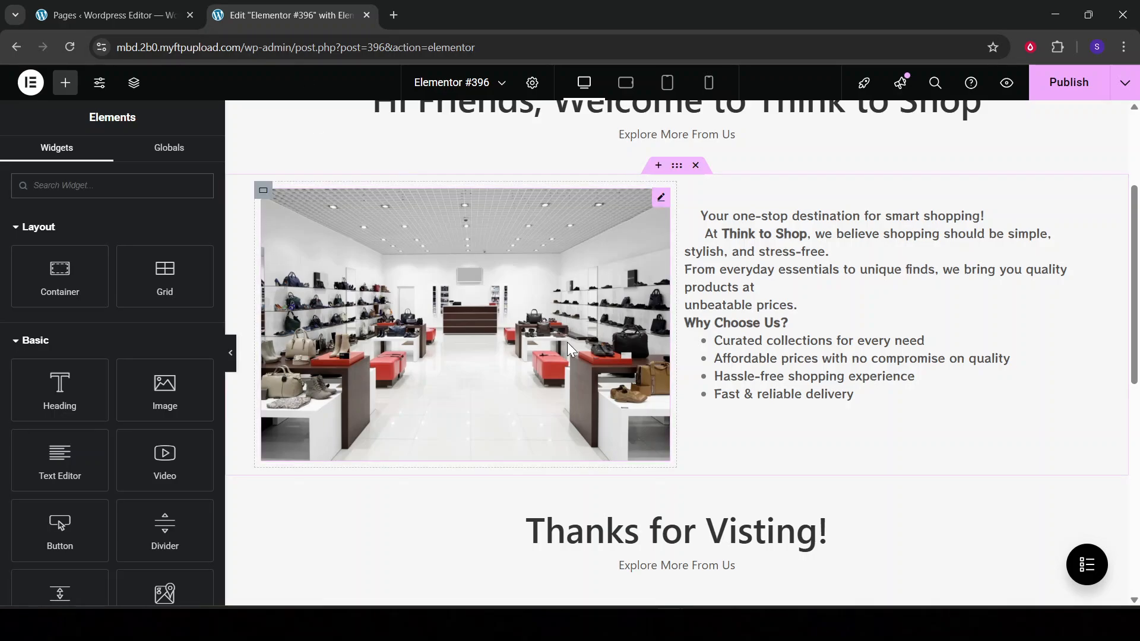
pyautogui.scroll(-7, 571, 351)
pyautogui.scroll(10, 682, 351)
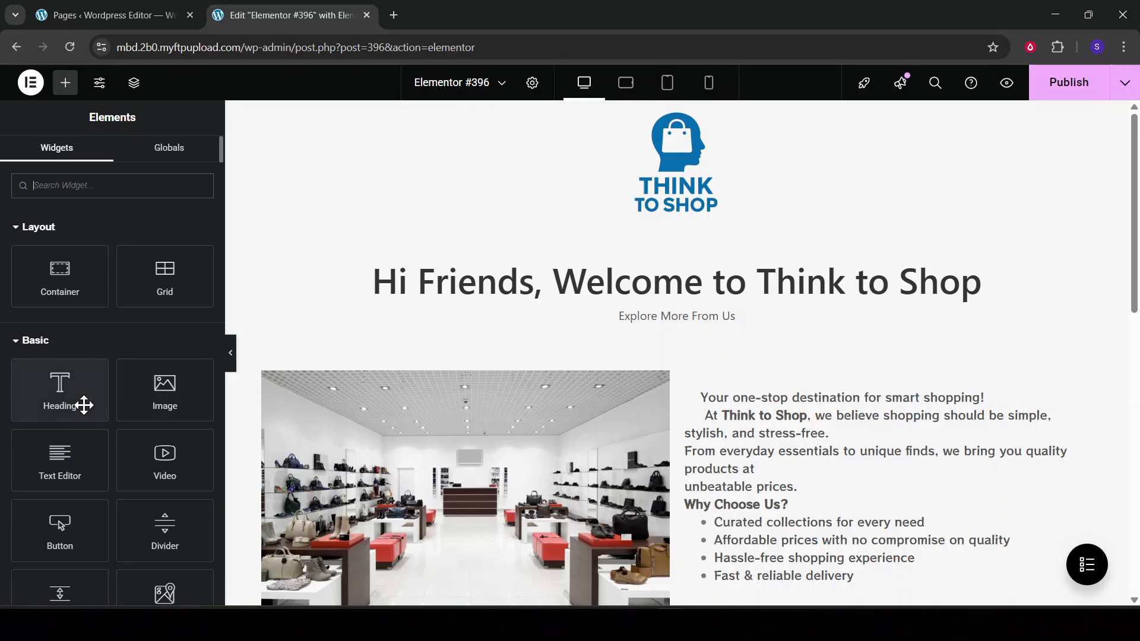
# - Look through the available Elementor widgets in the Layout, Basic, General, Link In Bio and Essential Addons groups
pyautogui.scroll(-5, 155, 534)
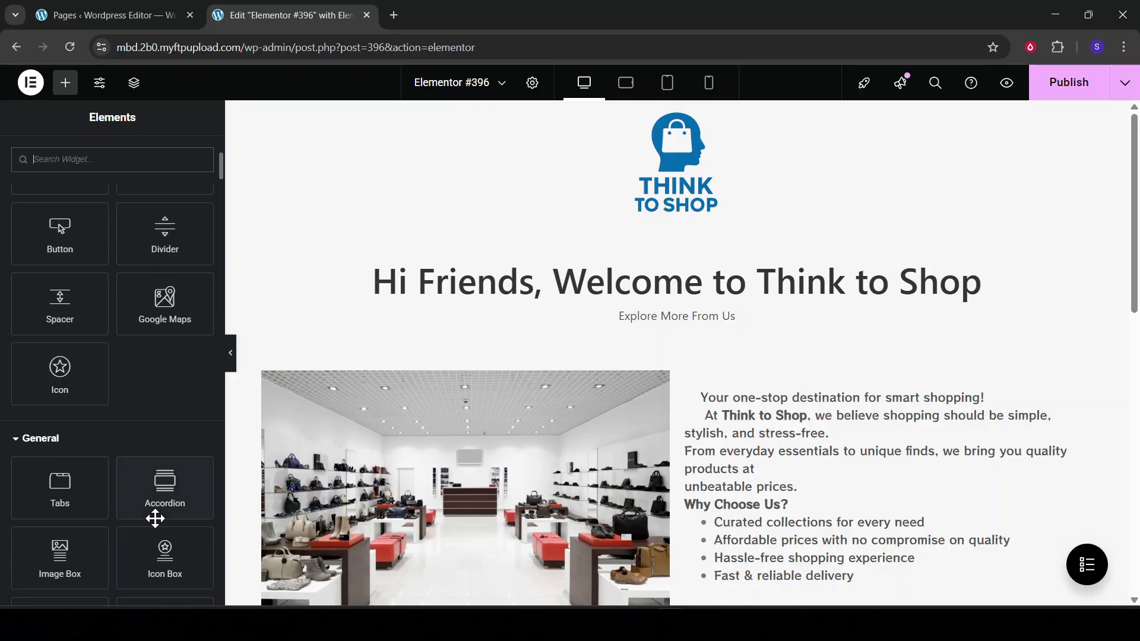
pyautogui.scroll(-6, 141, 433)
pyautogui.scroll(-5, 90, 482)
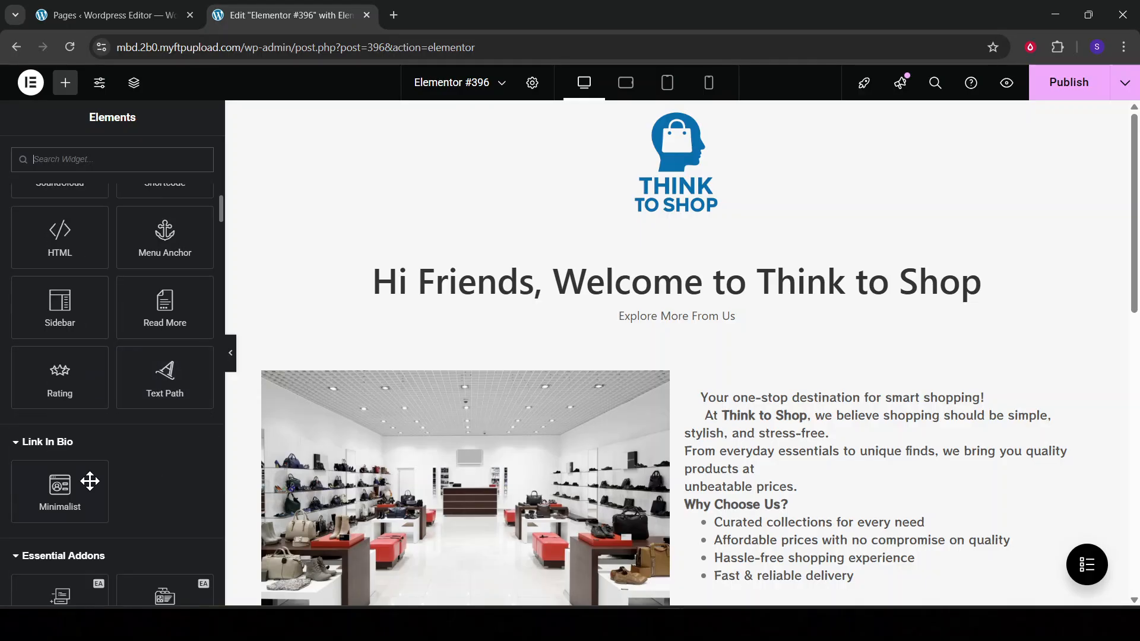
pyautogui.scroll(-5, 98, 440)
pyautogui.scroll(1, 119, 302)
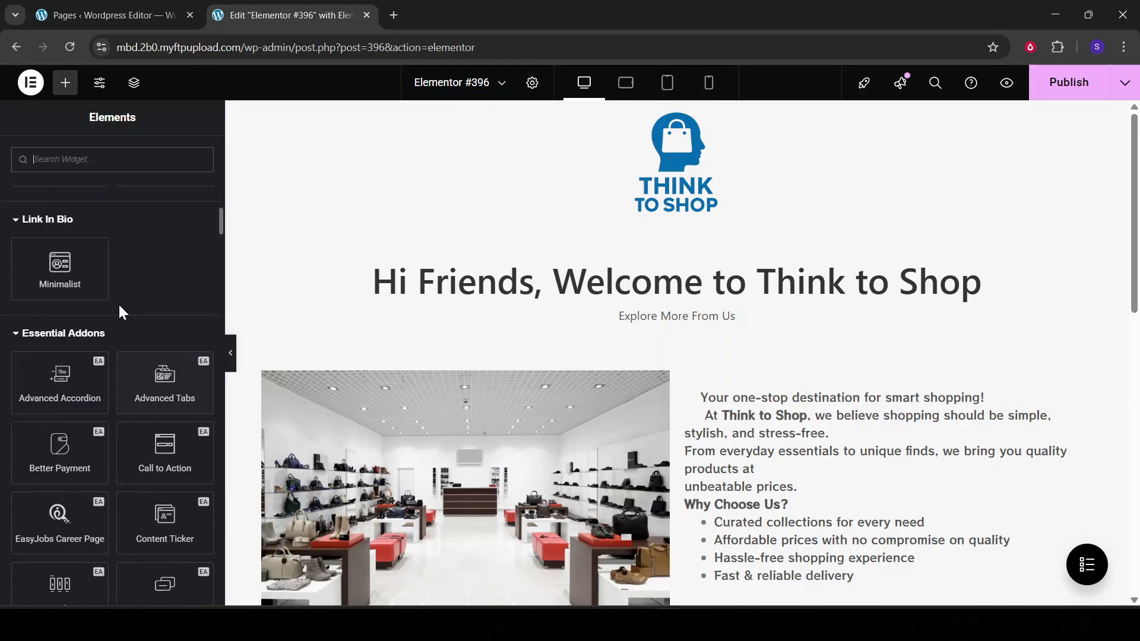
pyautogui.scroll(20, 119, 303)
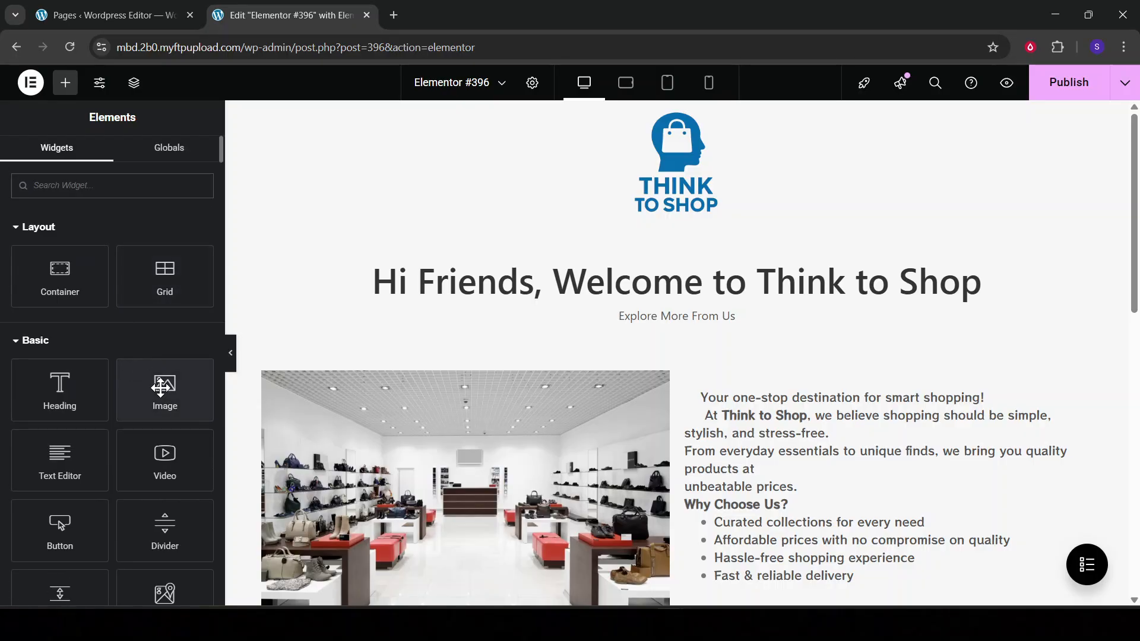
pyautogui.scroll(-1, 163, 385)
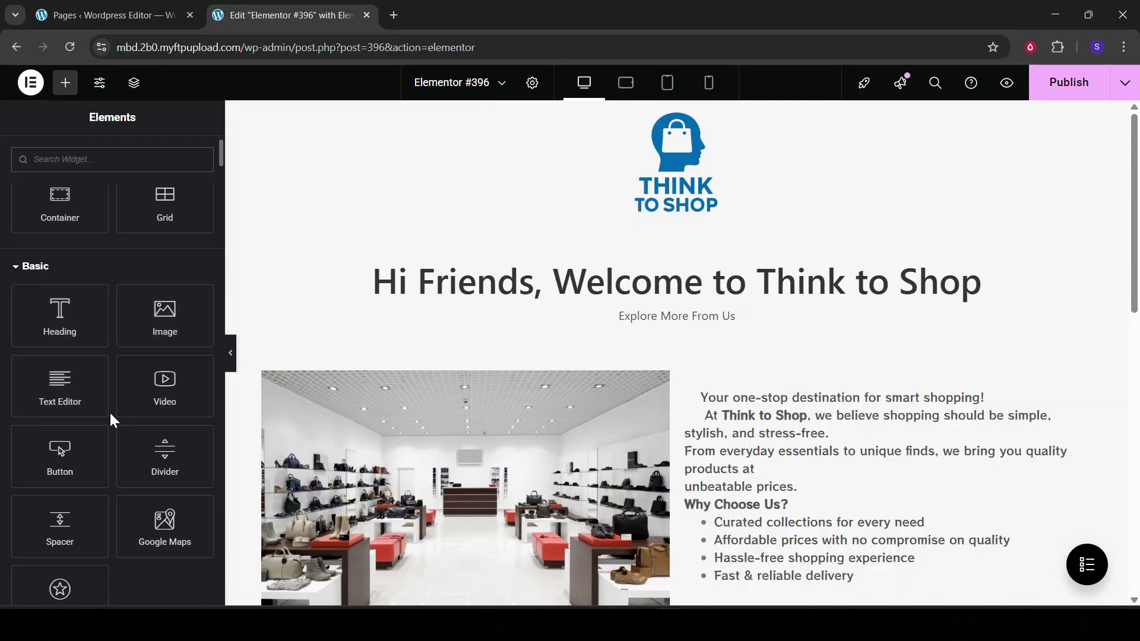
pyautogui.scroll(-5, 109, 411)
pyautogui.scroll(-4, 109, 411)
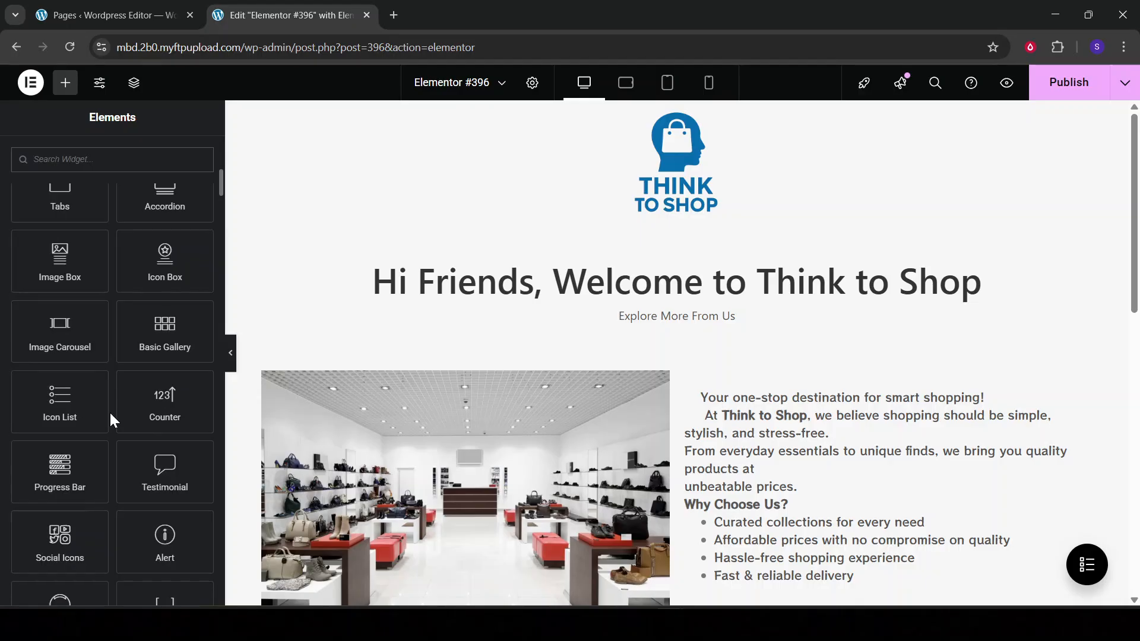
pyautogui.scroll(-1, 109, 411)
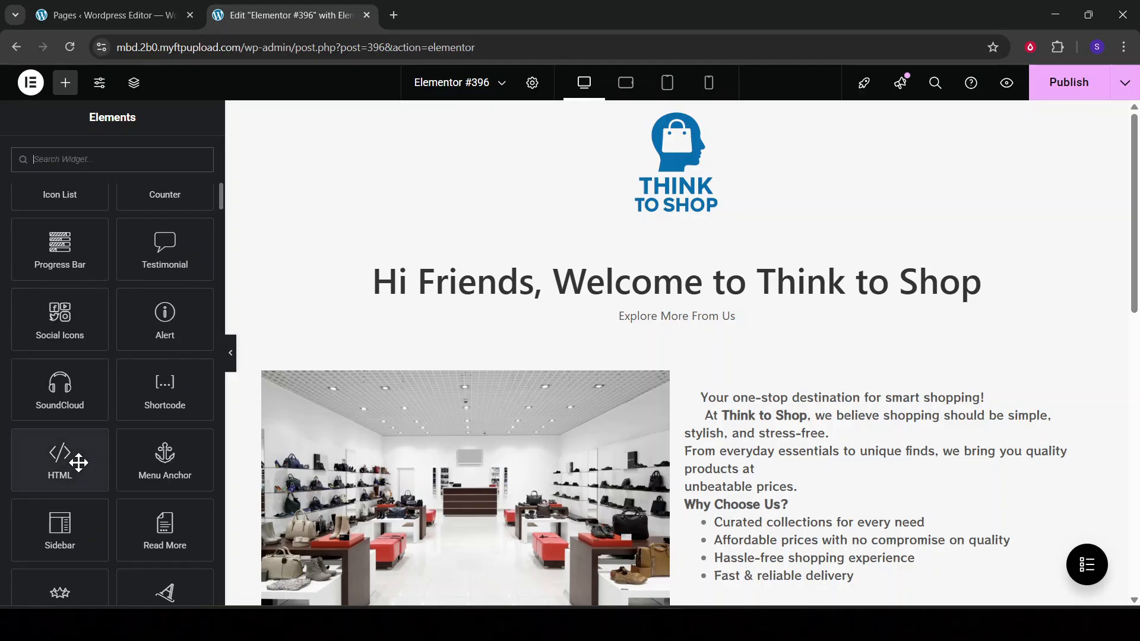
# - Review the lower part of the page, including the "Thanks for Visting!" heading and the About Us section
pyautogui.scroll(-6, 477, 329)
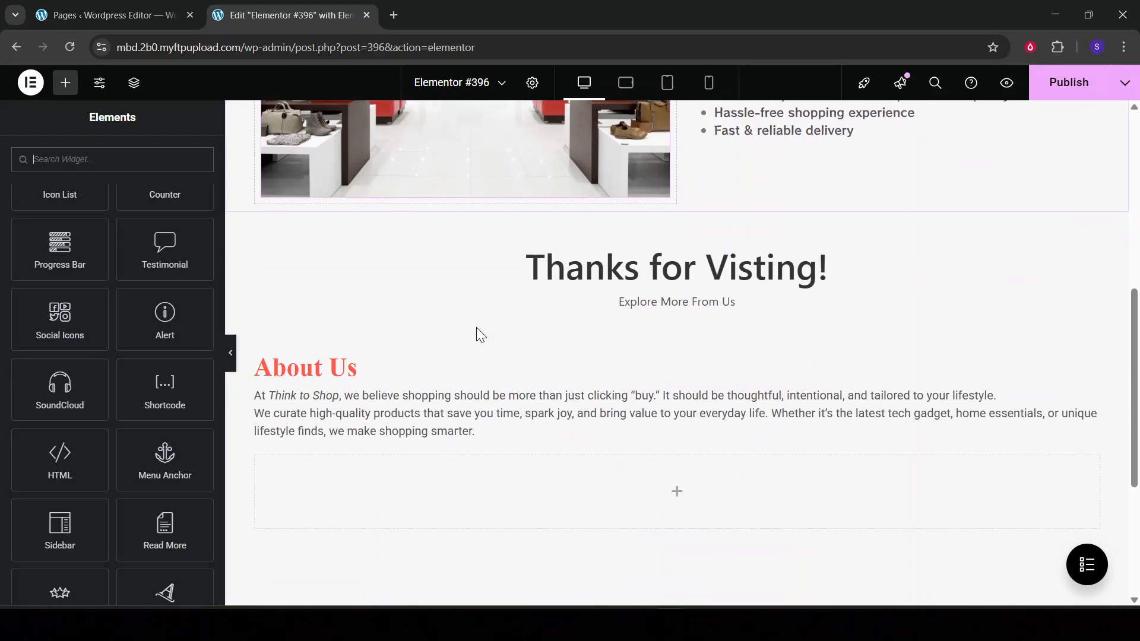
pyautogui.scroll(-2, 127, 321)
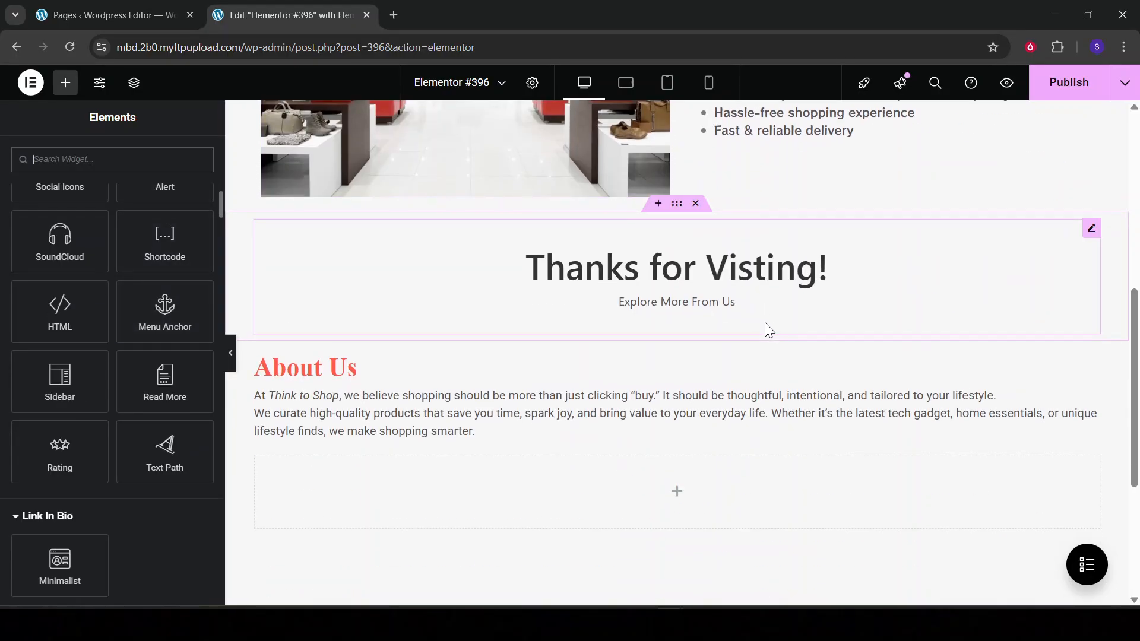
pyautogui.scroll(-2, 764, 324)
pyautogui.scroll(4, 766, 323)
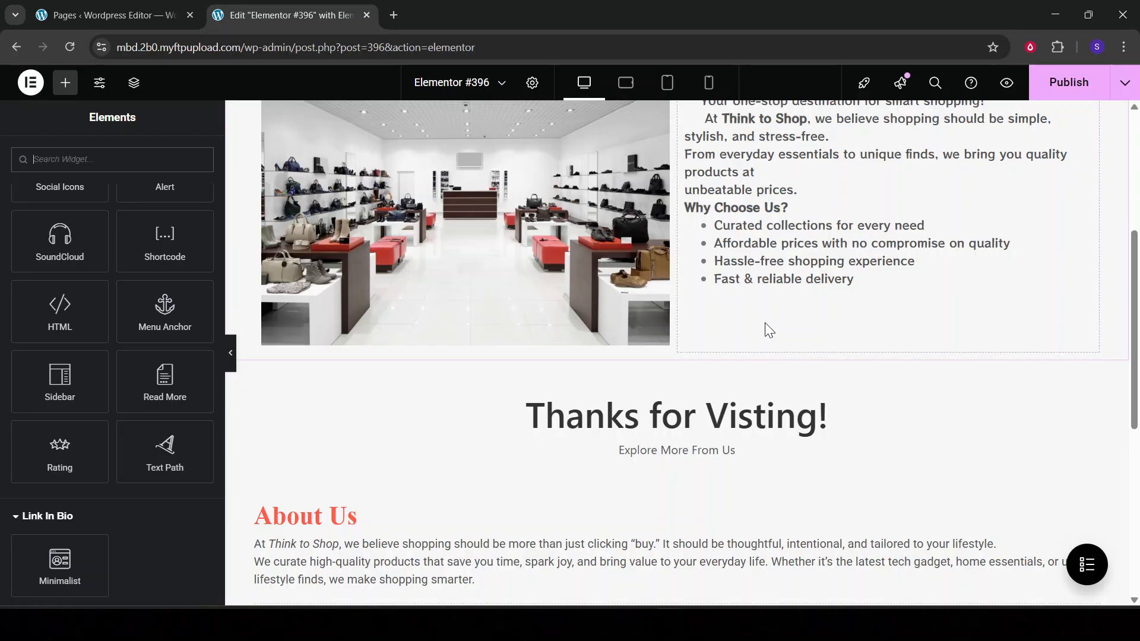
pyautogui.scroll(-3, 766, 326)
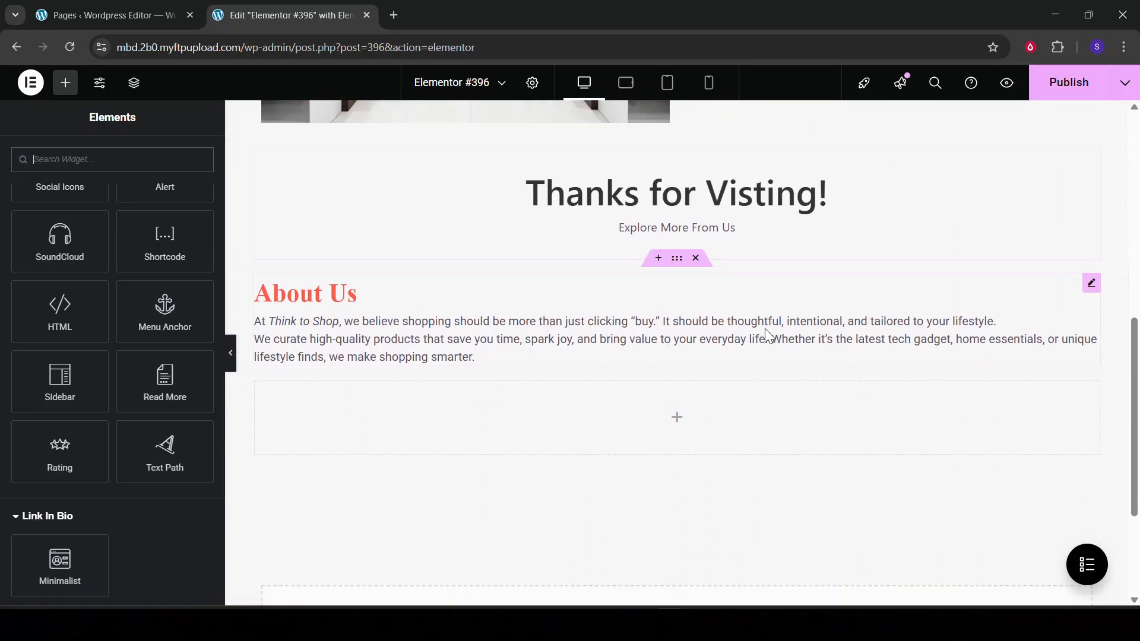